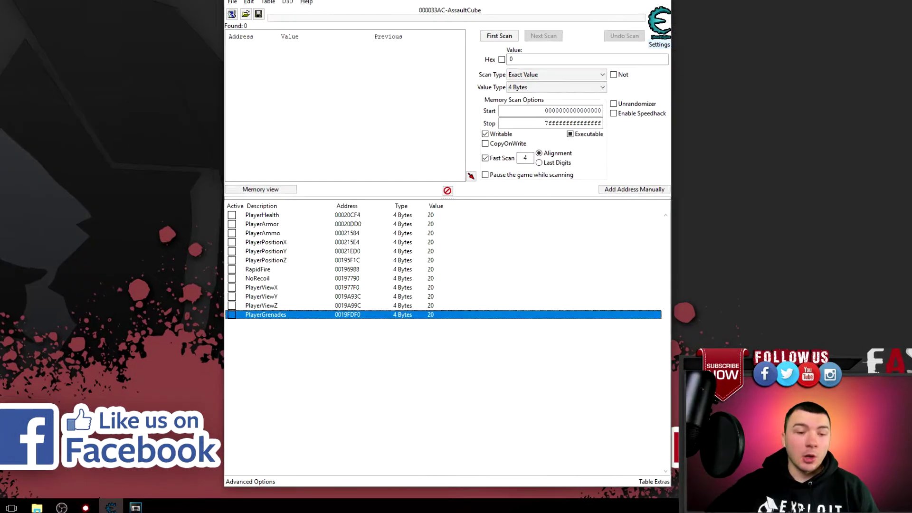
Create a header named Player in the address list and move it above PlayerHealth
click(326, 306)
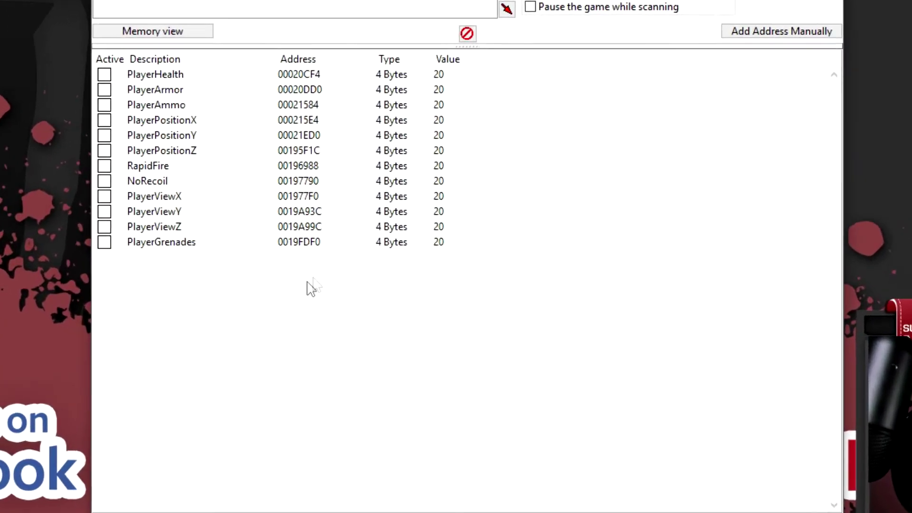
right_click(294, 312)
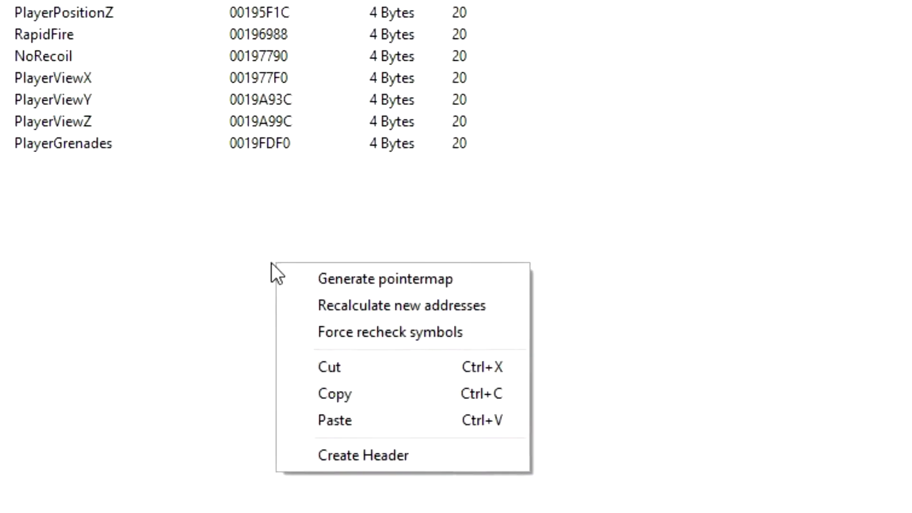
click(368, 411)
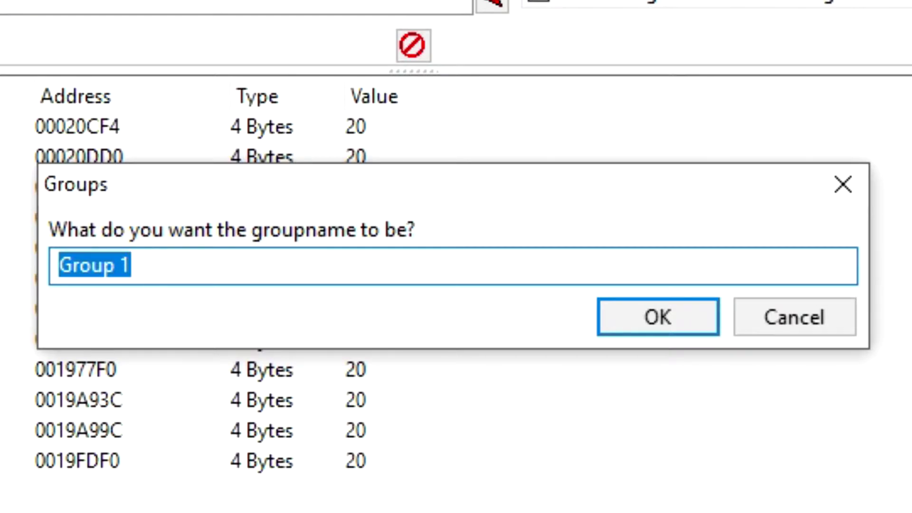
text(Player)
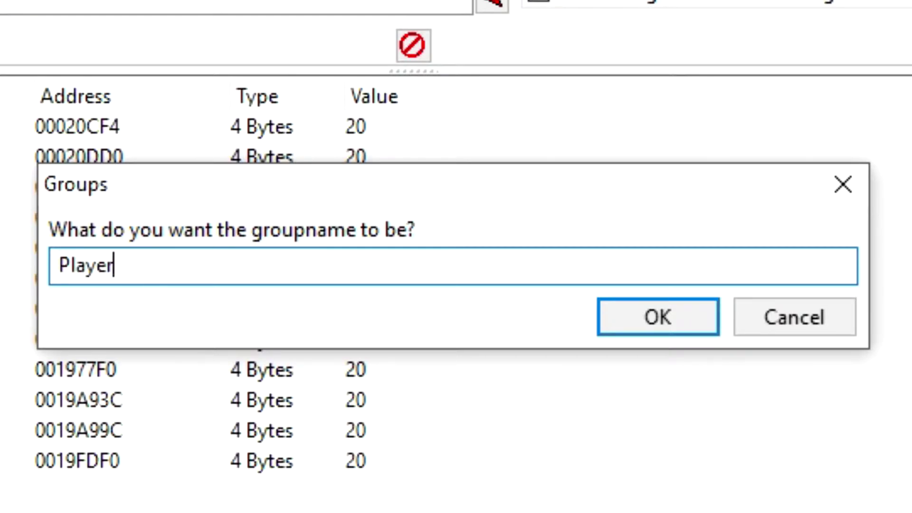
key(Return)
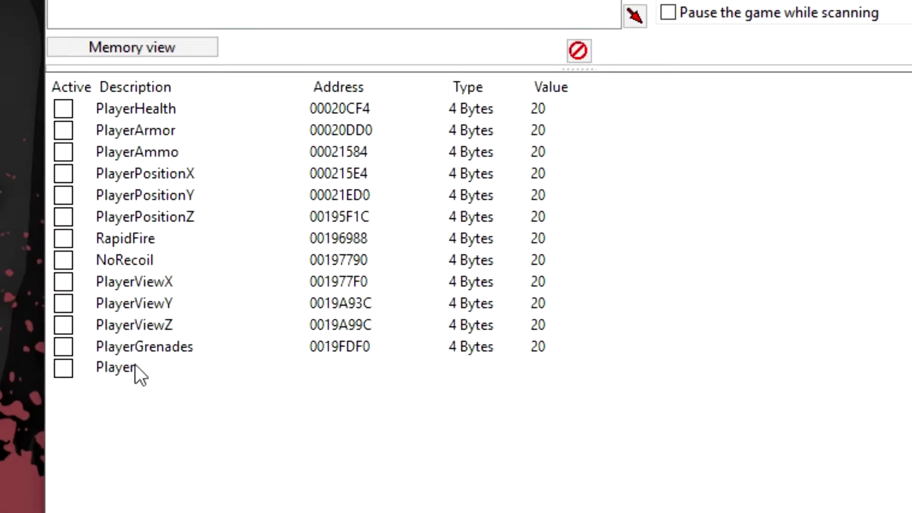
drag(135, 367, 148, 104)
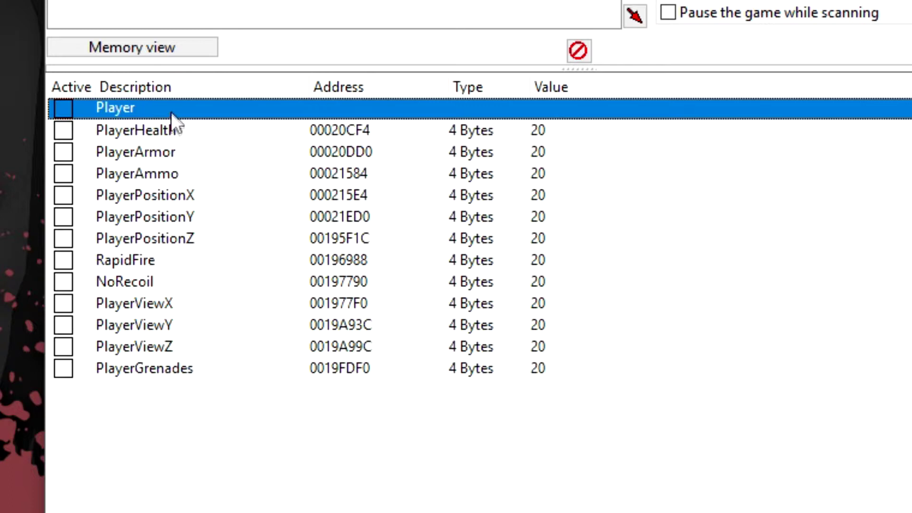
click(172, 123)
click(176, 107)
Nest the PlayerHealth, PlayerArmor and PlayerAmmo entries together under the Player header
click(143, 131)
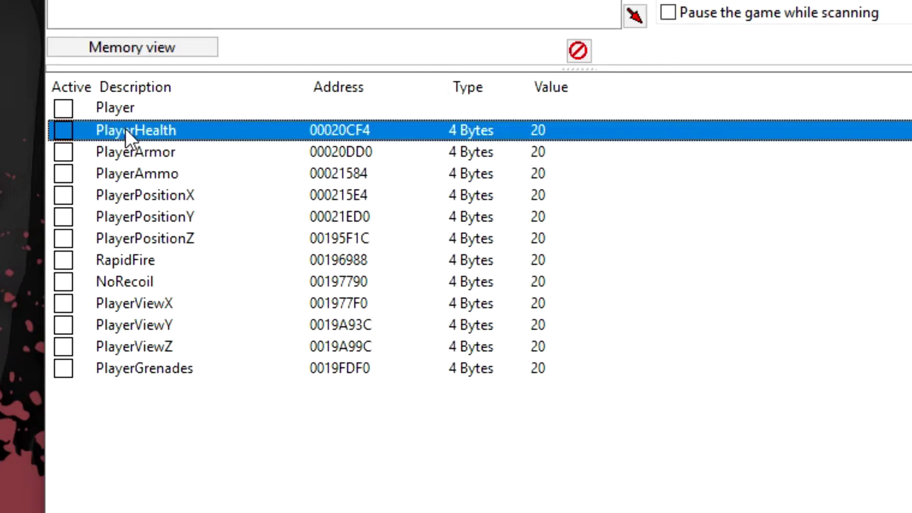
click(141, 152)
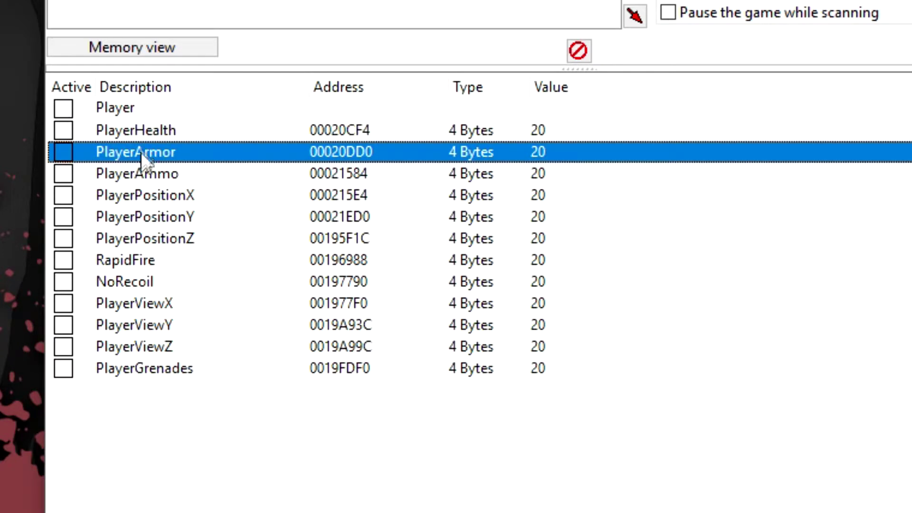
click(157, 176)
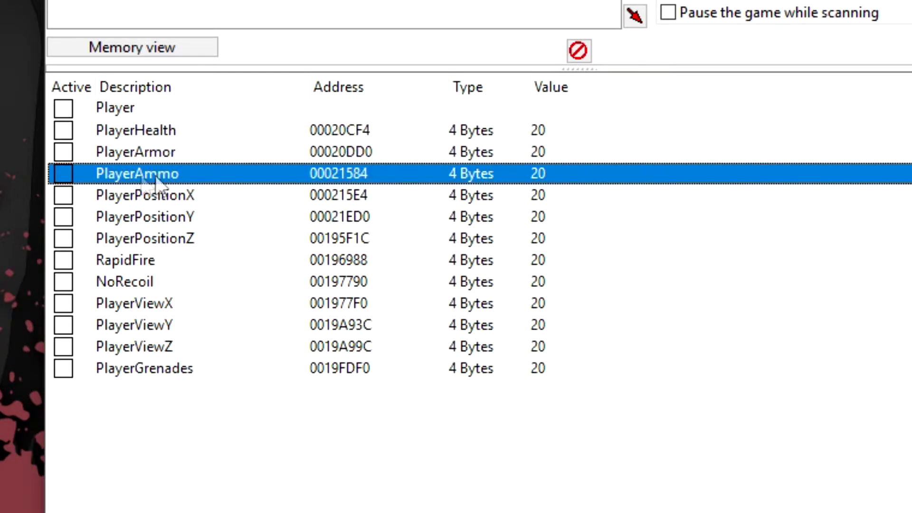
shift+click(169, 133)
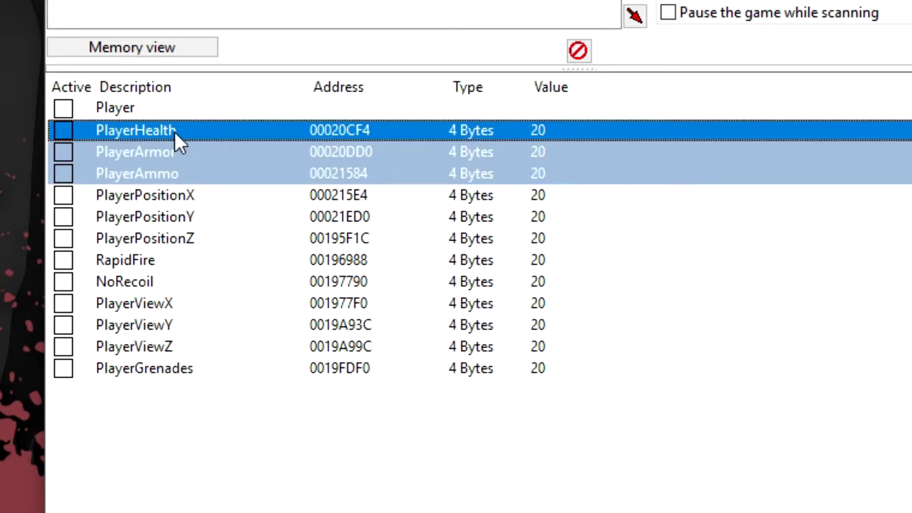
drag(174, 133, 201, 112)
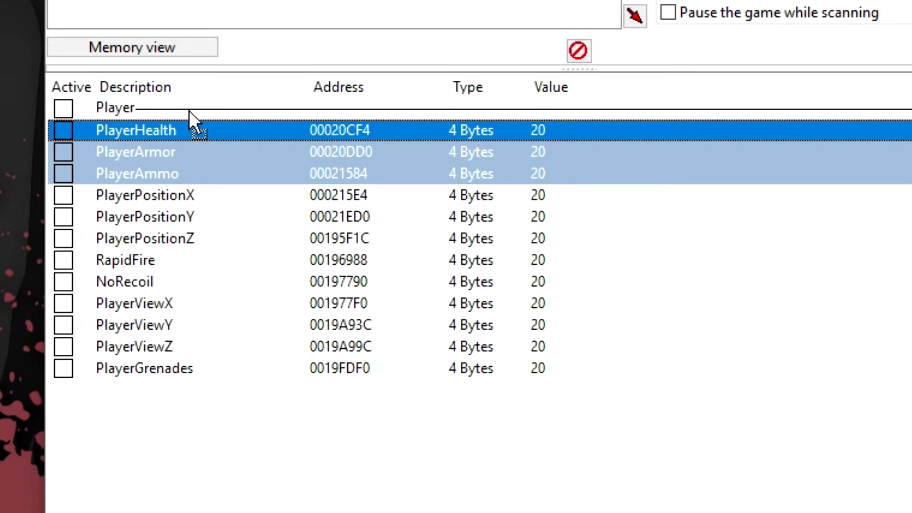
drag(189, 110, 186, 110)
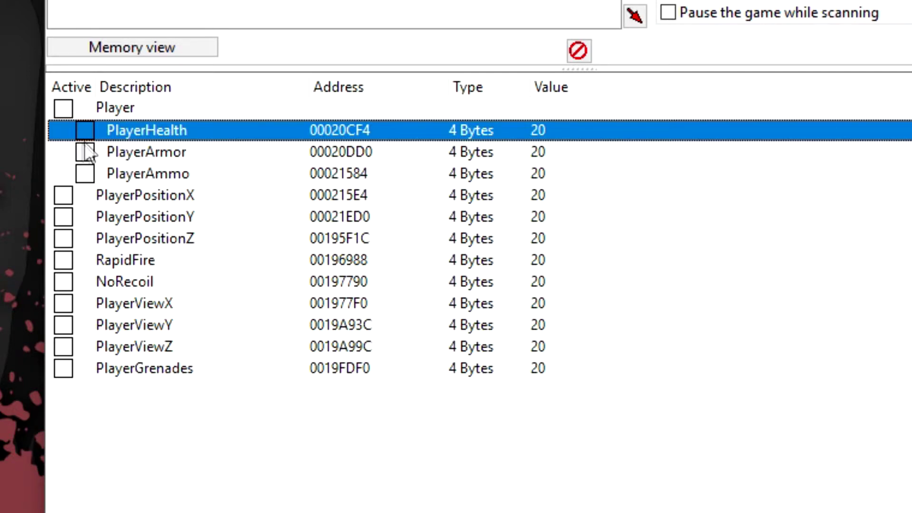
Enable Manual expand/collapse in the Player header's group configuration, and test it by collapsing and expanding the group
click(62, 108)
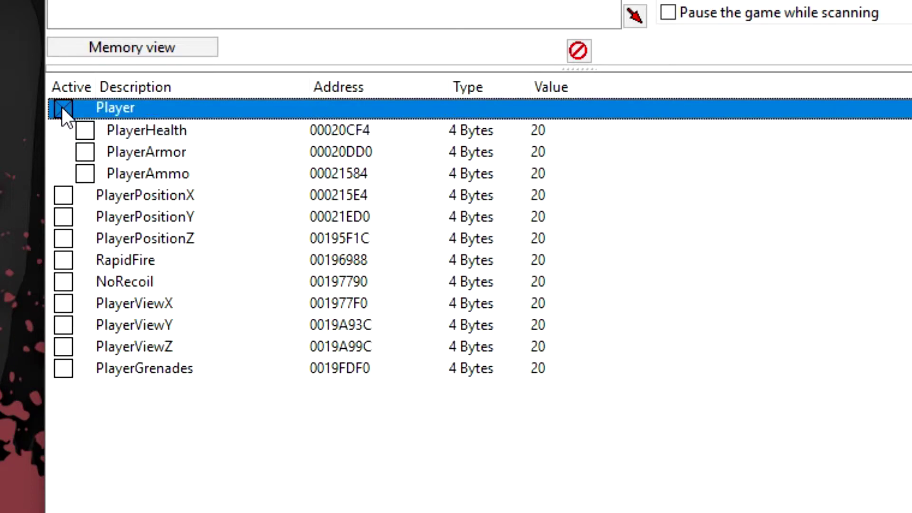
right_click(111, 106)
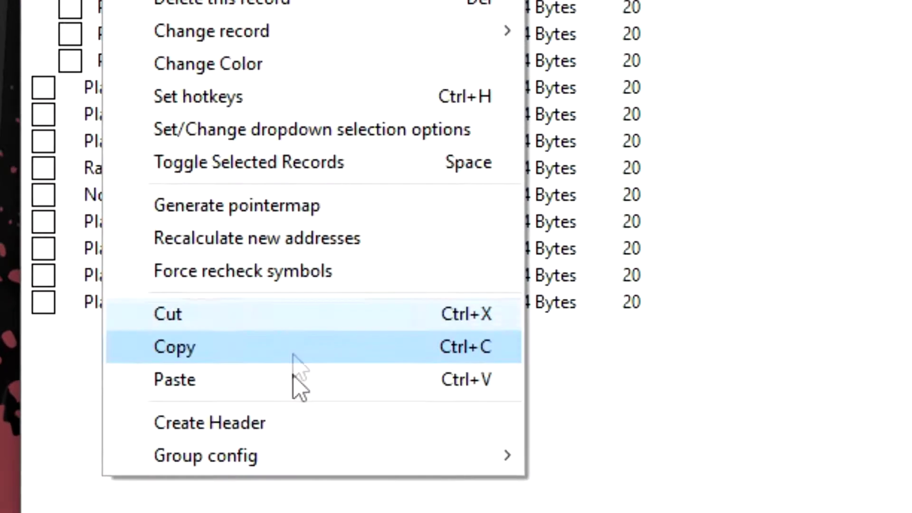
mouse_move(396, 462)
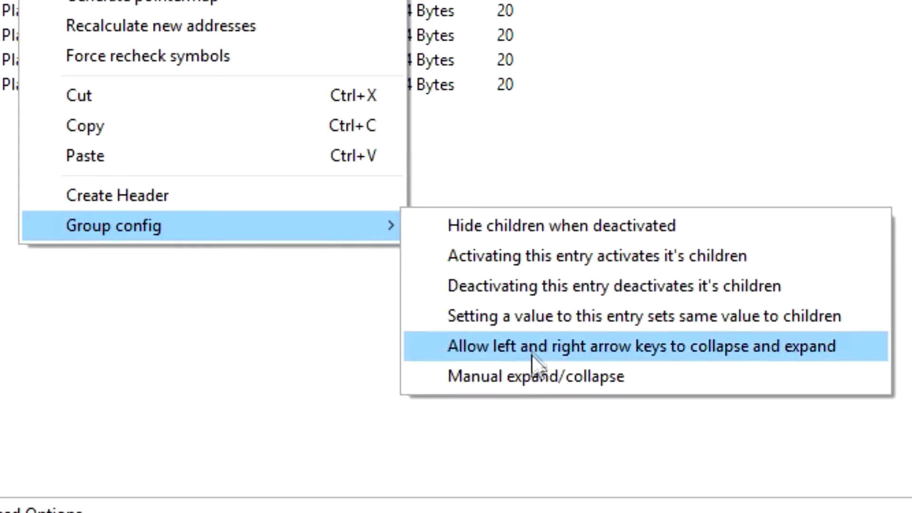
click(532, 375)
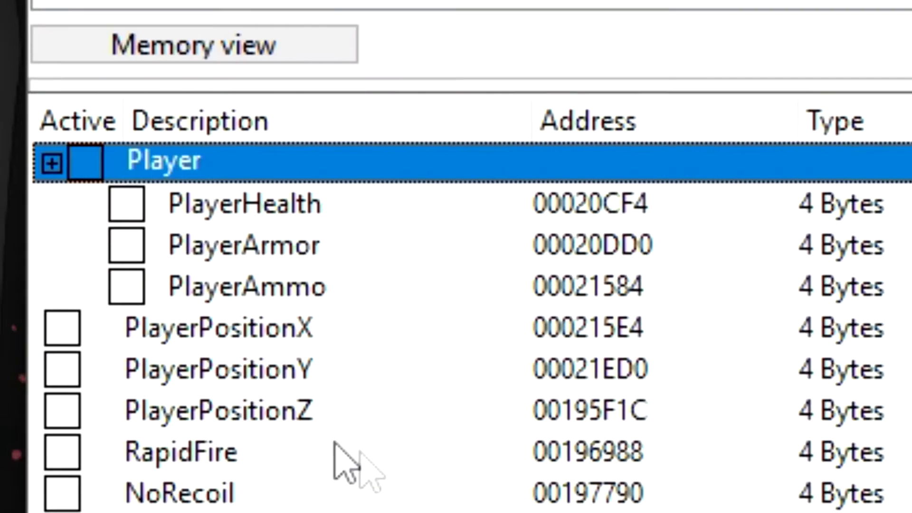
click(52, 163)
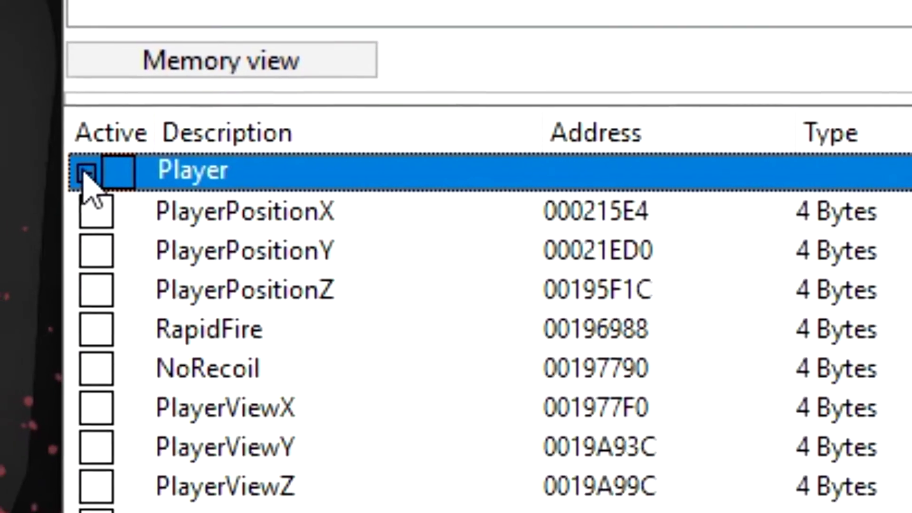
click(86, 173)
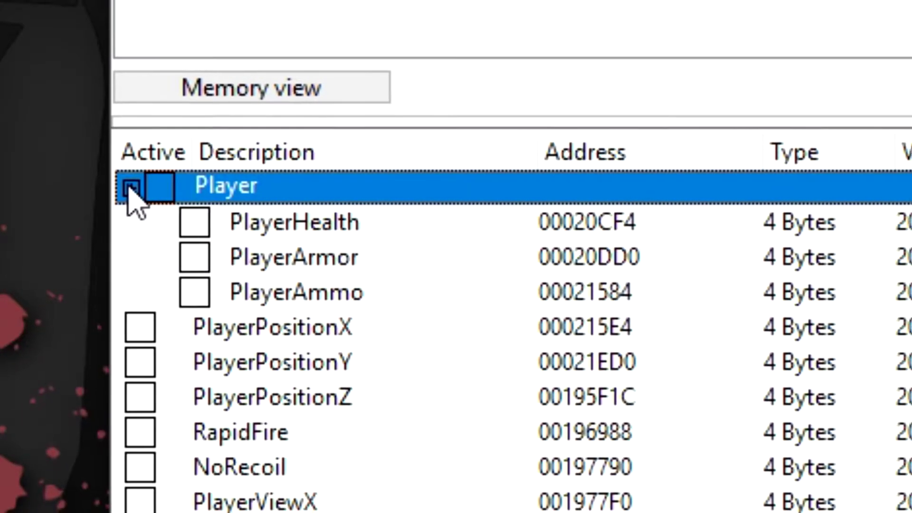
Configure the Player header so that activating it activates its children, and activate the header to test the option
click(160, 187)
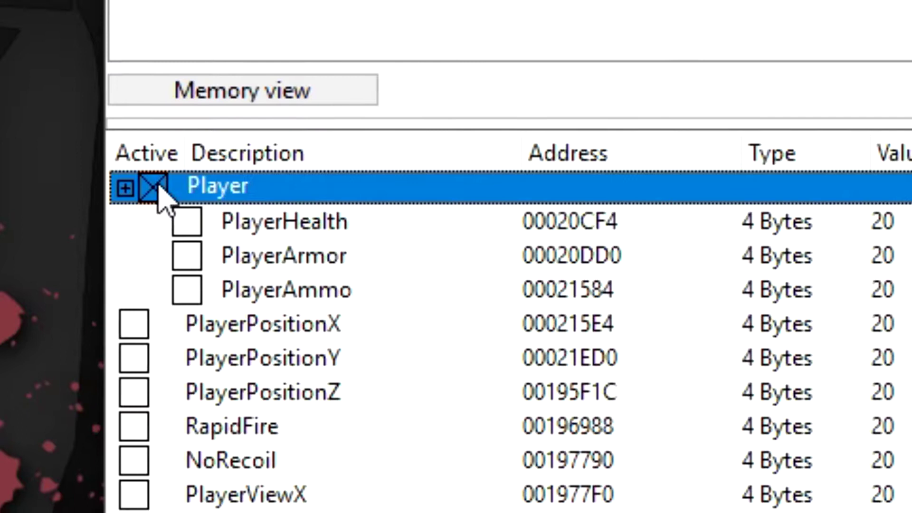
click(157, 189)
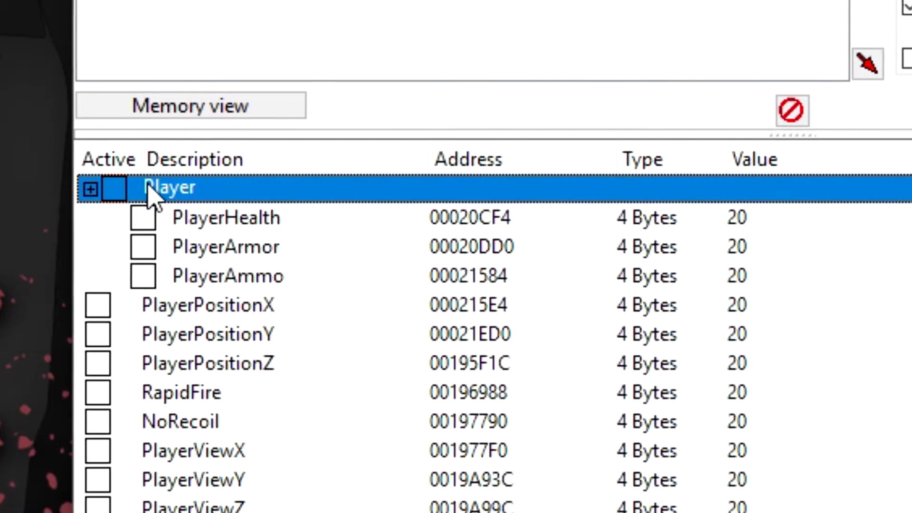
right_click(148, 188)
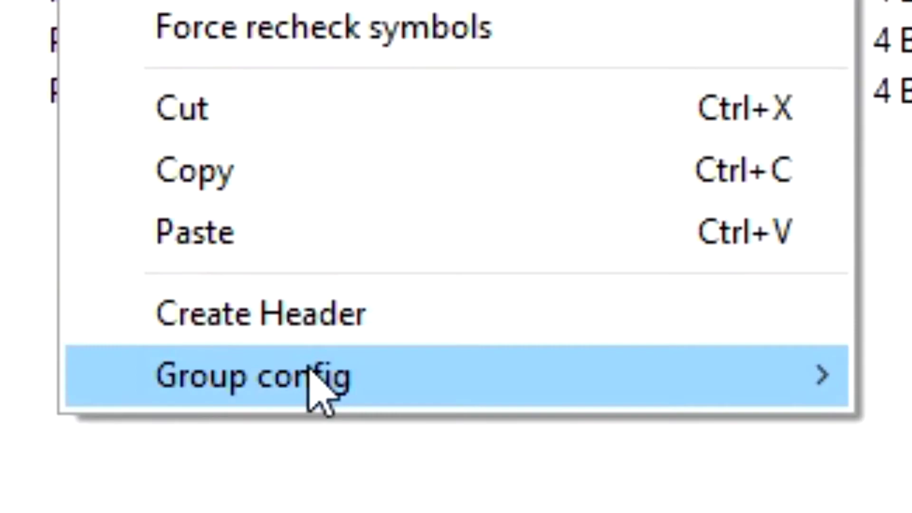
mouse_move(389, 388)
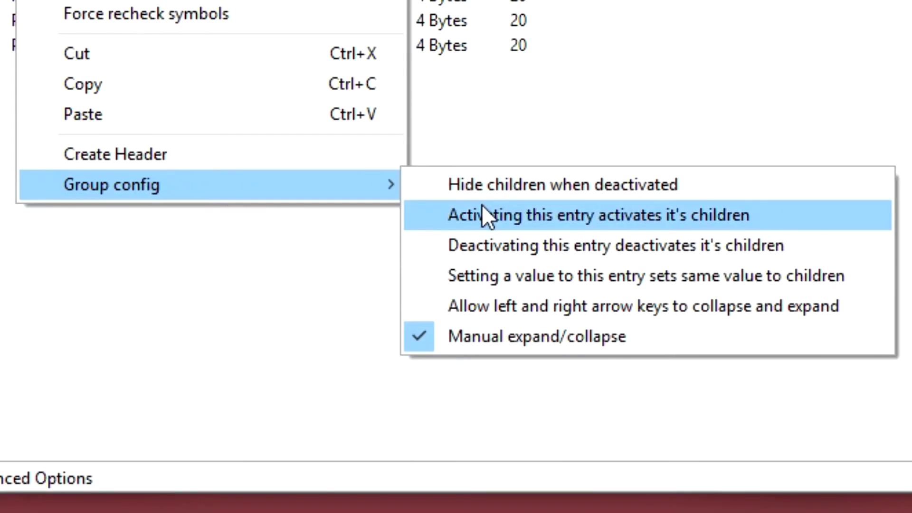
click(482, 206)
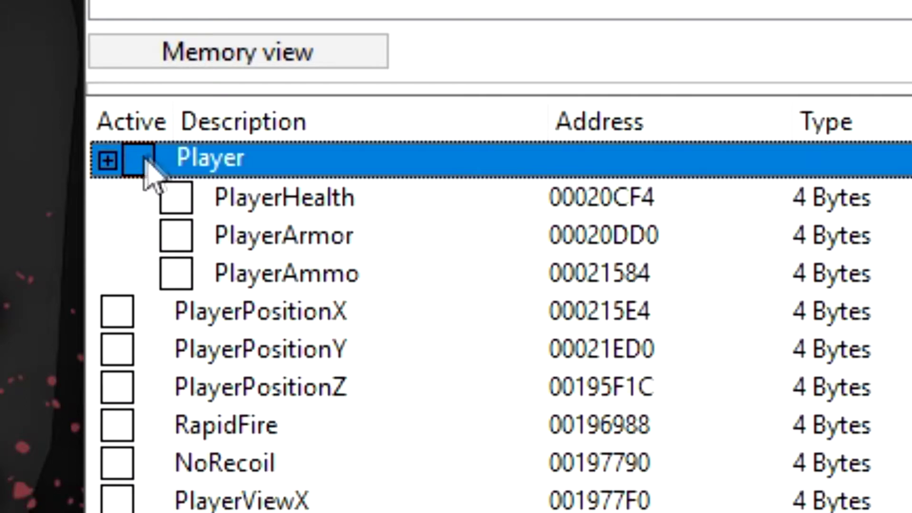
click(139, 160)
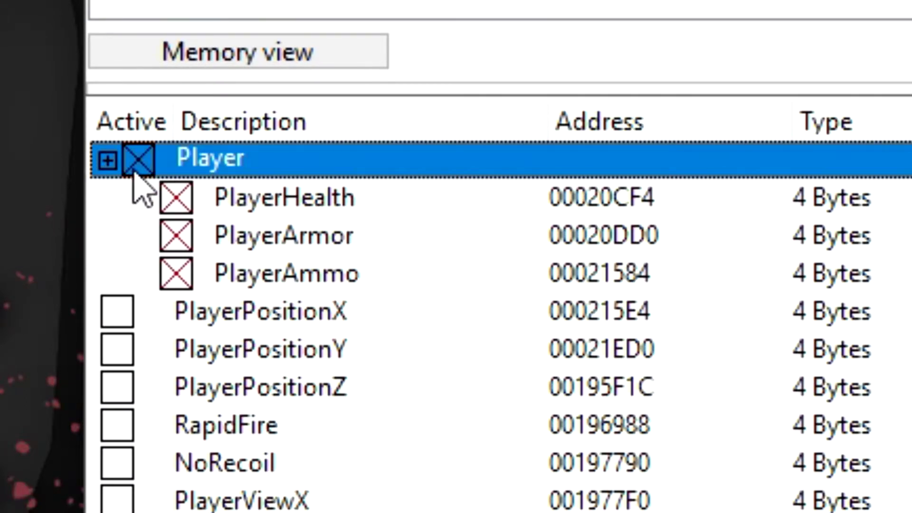
Configure the Player header so that deactivating it deactivates its children, and toggle it several times, leaving it inactive
right_click(193, 160)
mouse_move(275, 336)
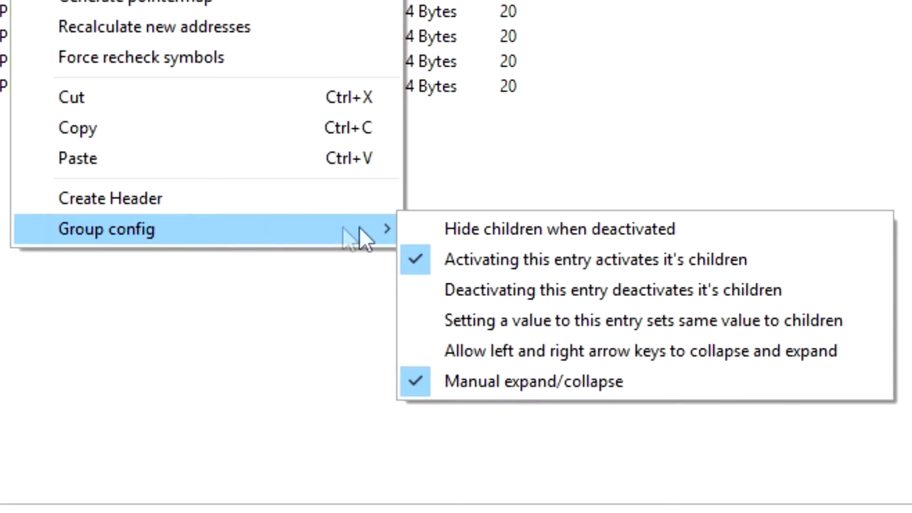
click(510, 292)
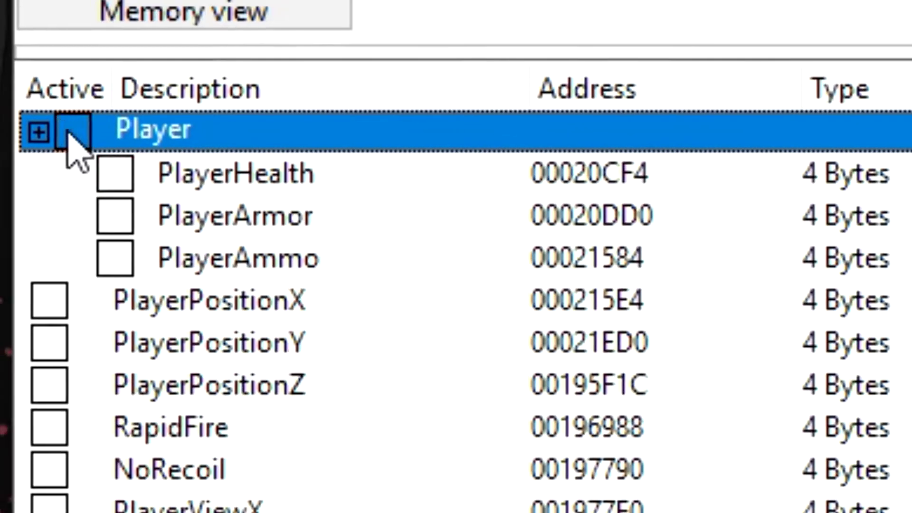
click(29, 1)
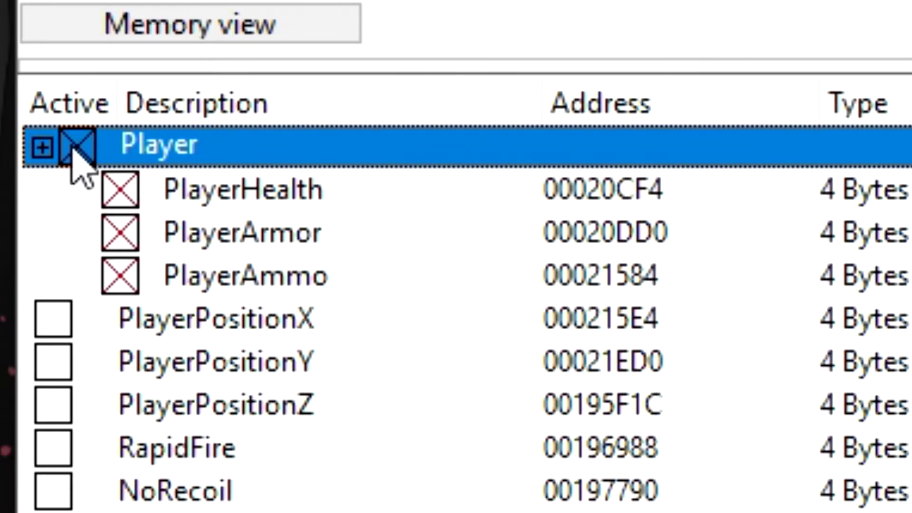
click(72, 152)
click(73, 152)
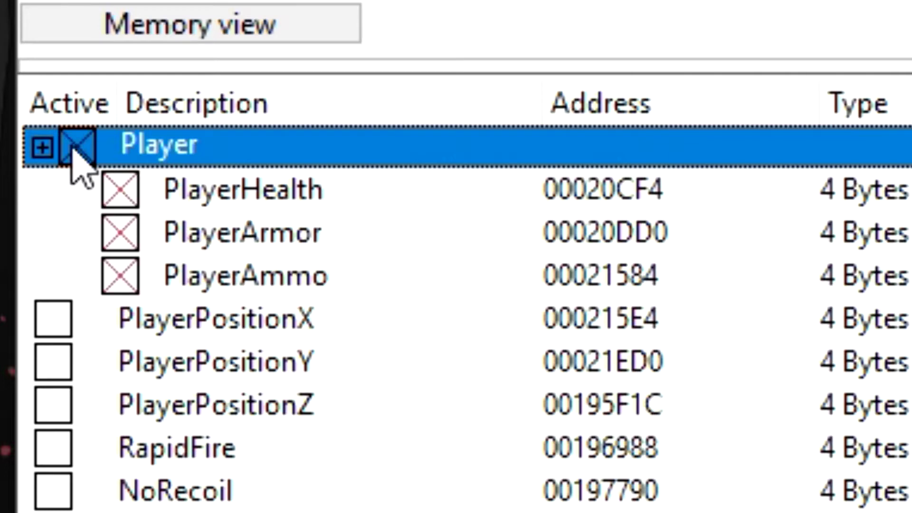
click(72, 152)
click(72, 152)
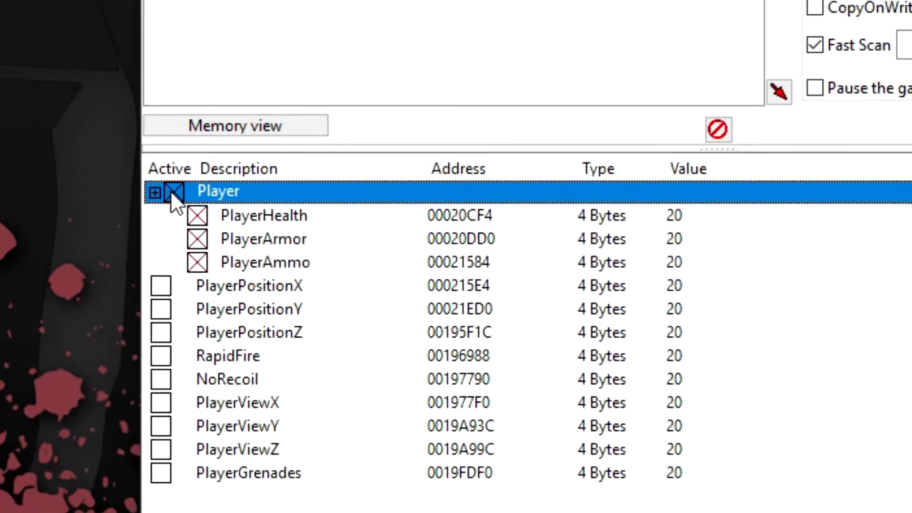
click(174, 192)
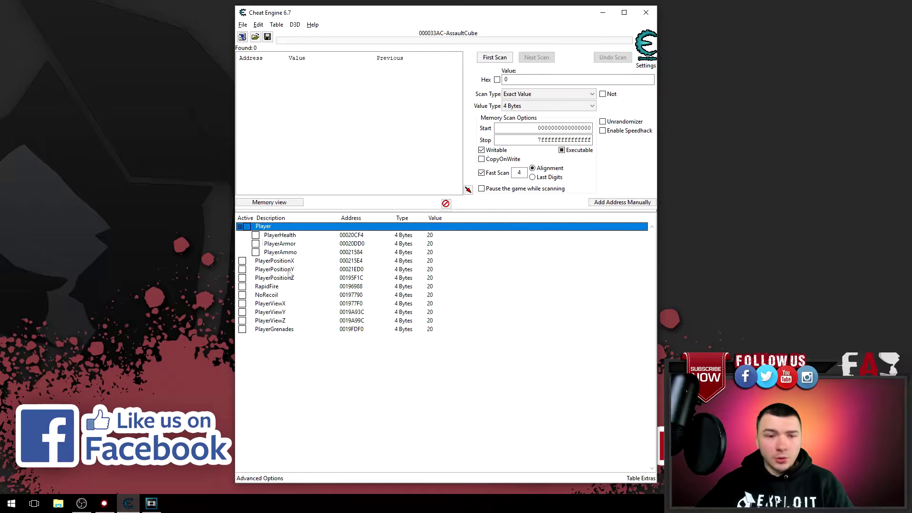
Create a header named Player Position and nest it under the Player header, below PlayerAmmo
click(699, 261)
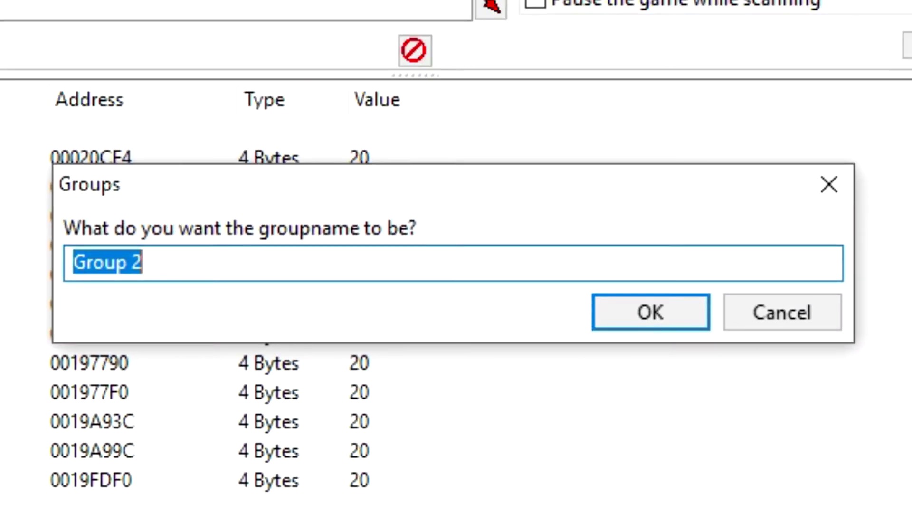
text(Player )
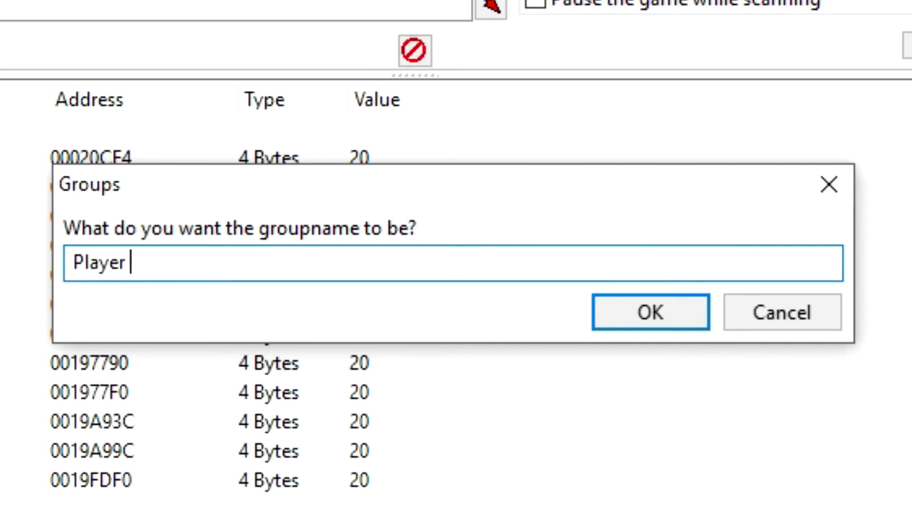
text(Position)
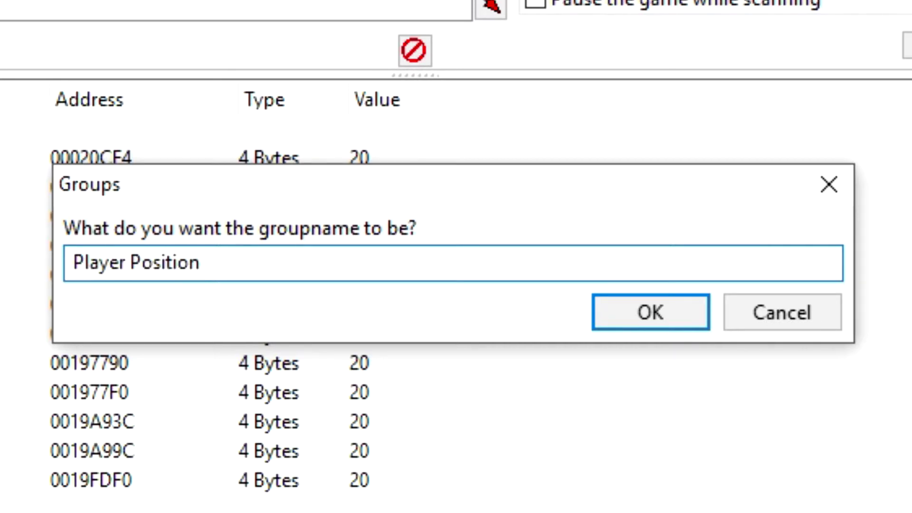
click(637, 327)
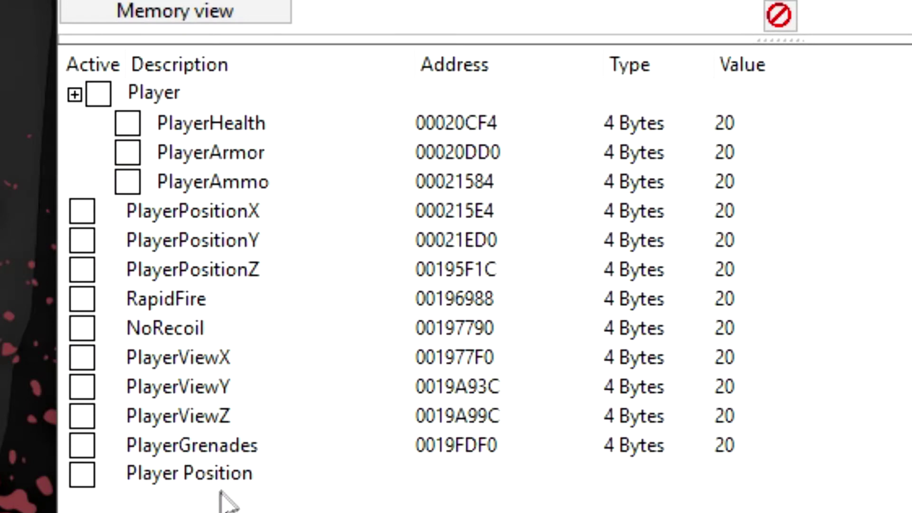
click(190, 477)
drag(190, 479, 197, 94)
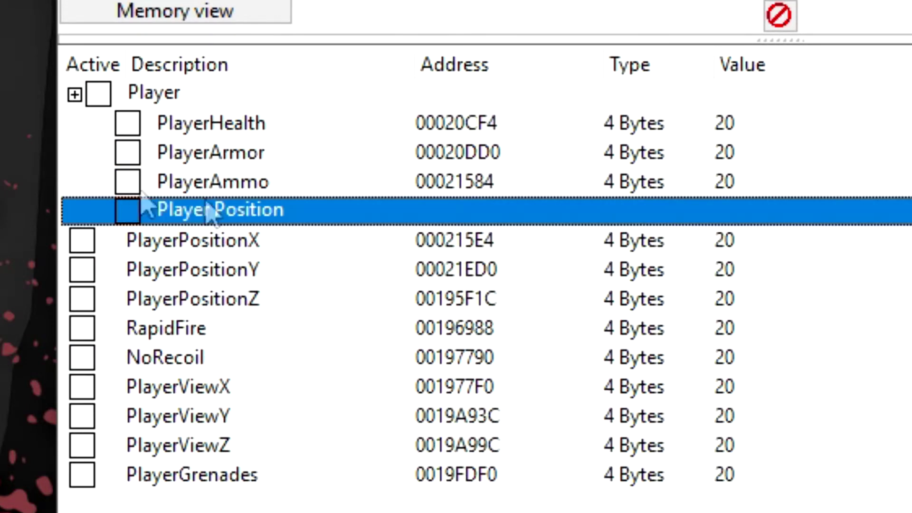
Nest the PlayerPositionX, PlayerPositionY and PlayerPositionZ entries together under the Player Position header
click(202, 309)
shift+click(233, 245)
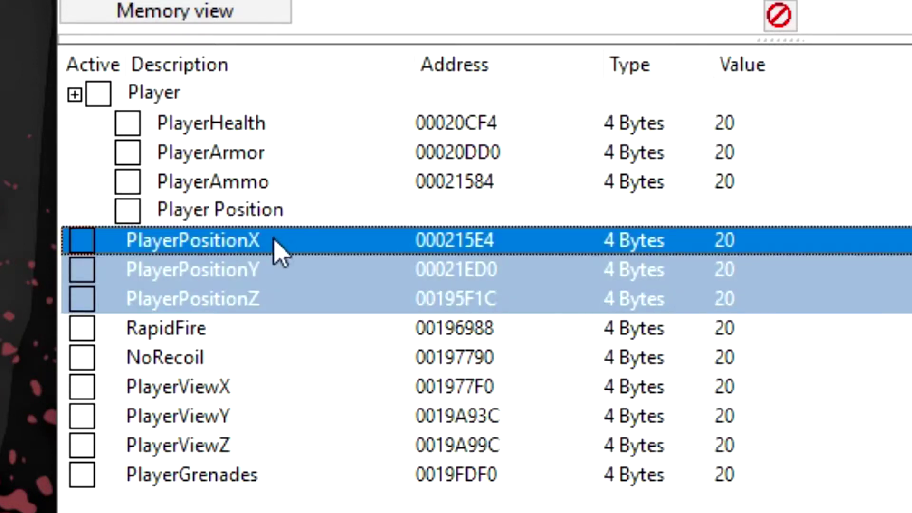
drag(261, 245, 329, 216)
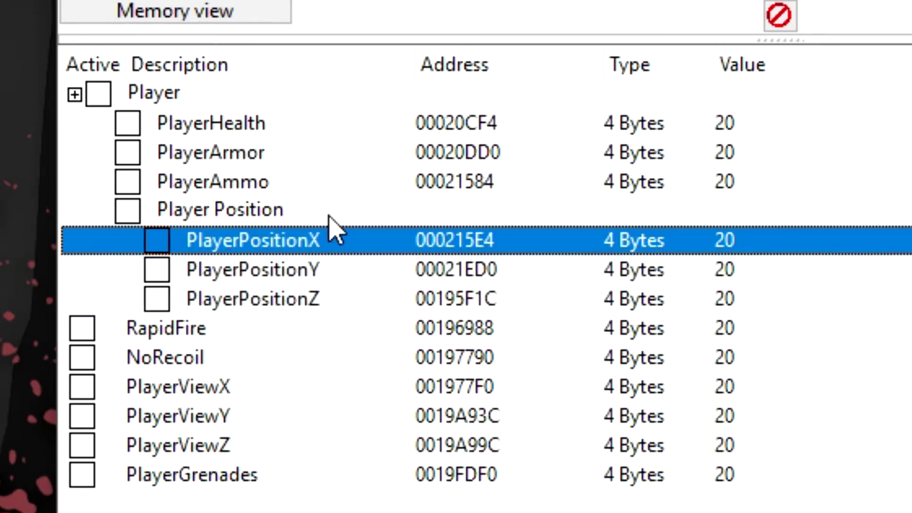
Enable Manual expand/collapse in the Player Position header's group configuration
click(294, 210)
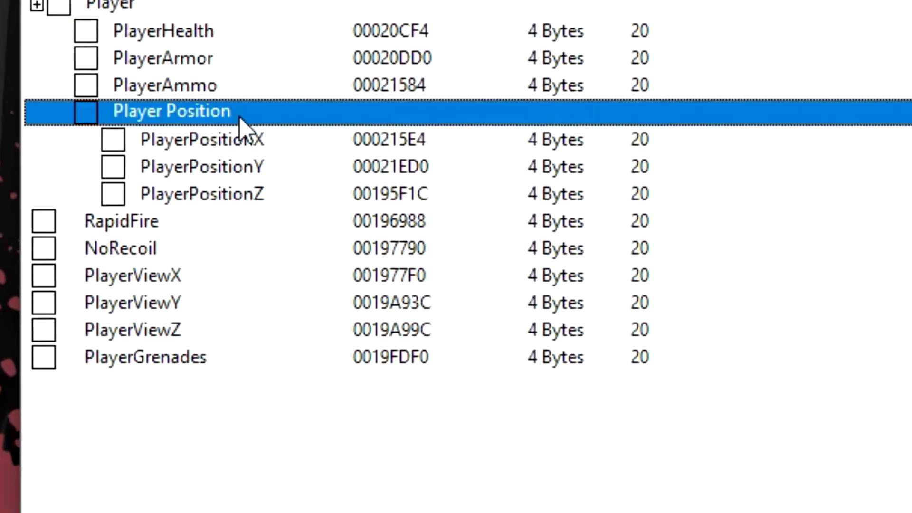
right_click(292, 210)
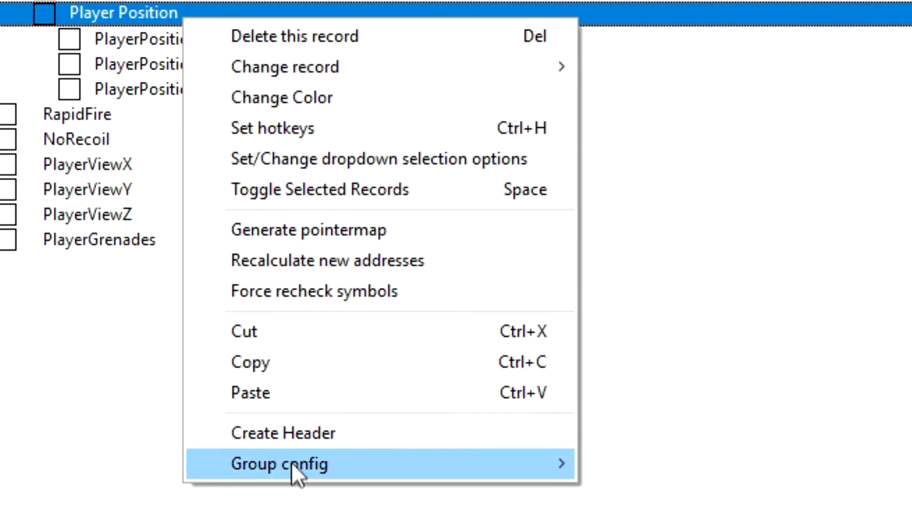
mouse_move(380, 463)
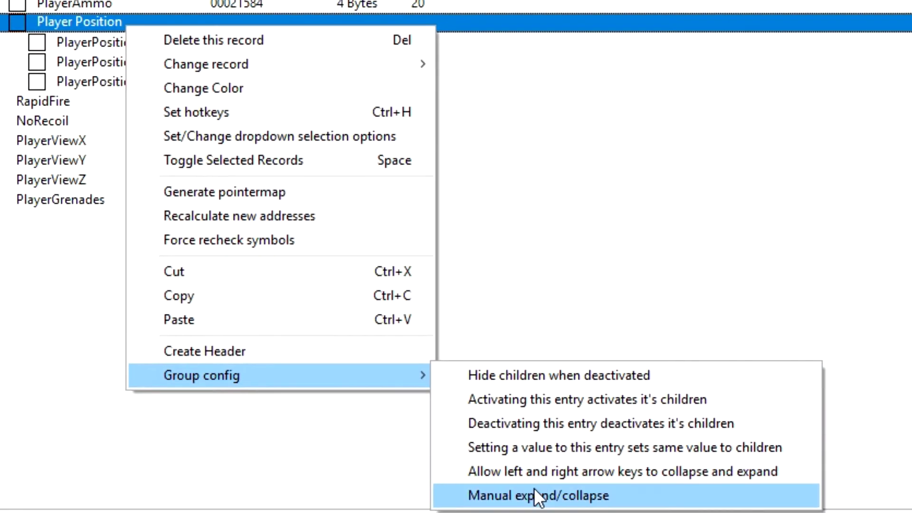
click(535, 490)
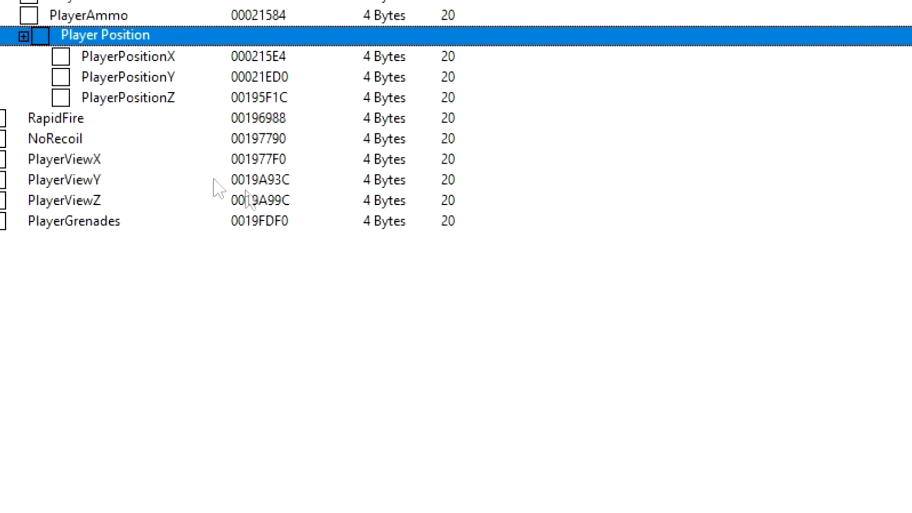
Test the nested groups by collapsing and expanding Player Position and its parent Player header, leaving both expanded
click(1, 21)
click(1, 22)
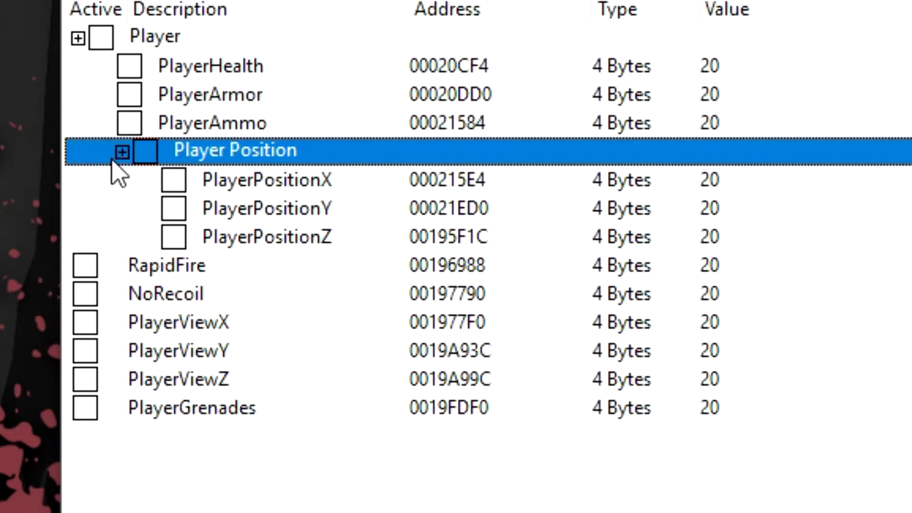
click(122, 152)
click(79, 38)
click(79, 38)
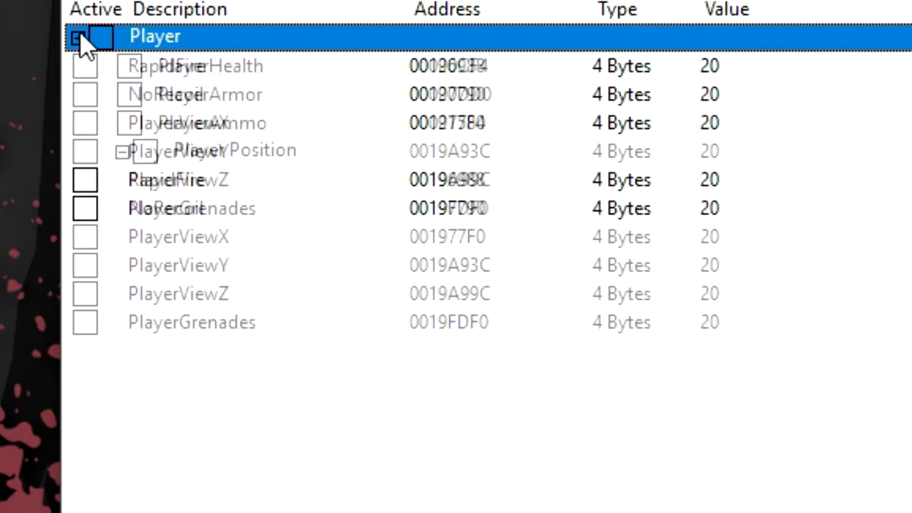
click(122, 152)
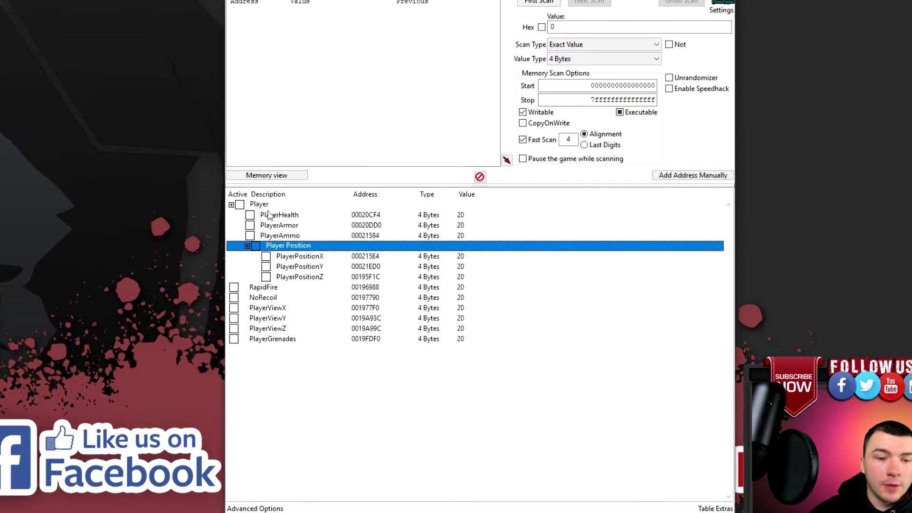
Change the Player header's text color to red, with Red 236, Green 0 and Blue 0
right_click(270, 227)
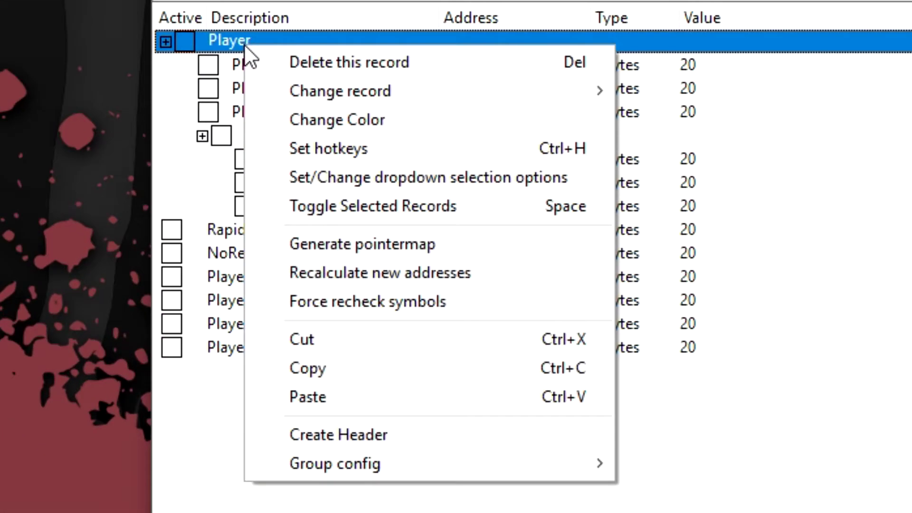
click(371, 125)
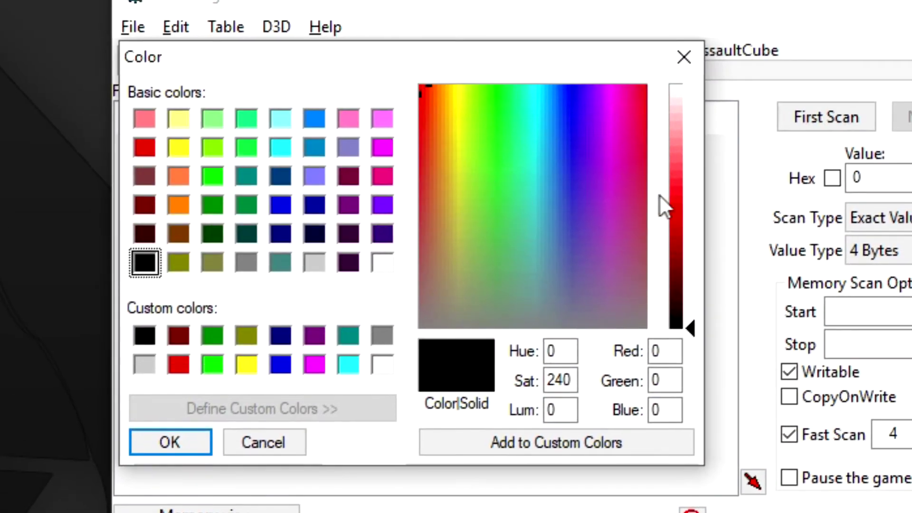
click(675, 216)
click(179, 446)
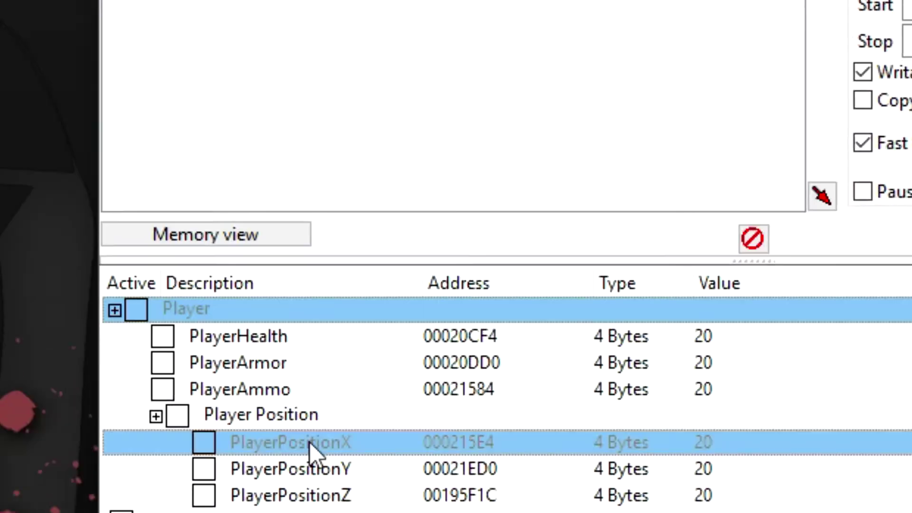
Change the Player Position header's text color to green, with Red 34, Green 202 and Blue 55, and move the selection to RapidFire
right_click(283, 211)
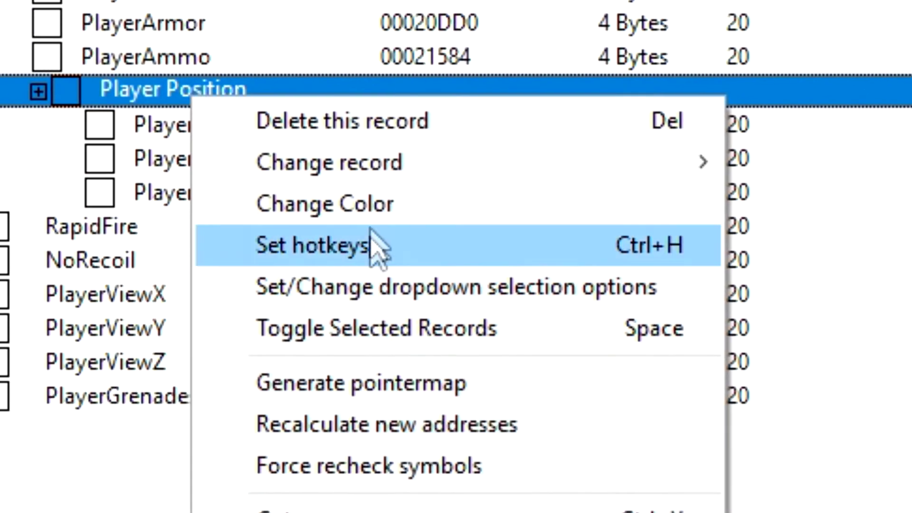
click(430, 296)
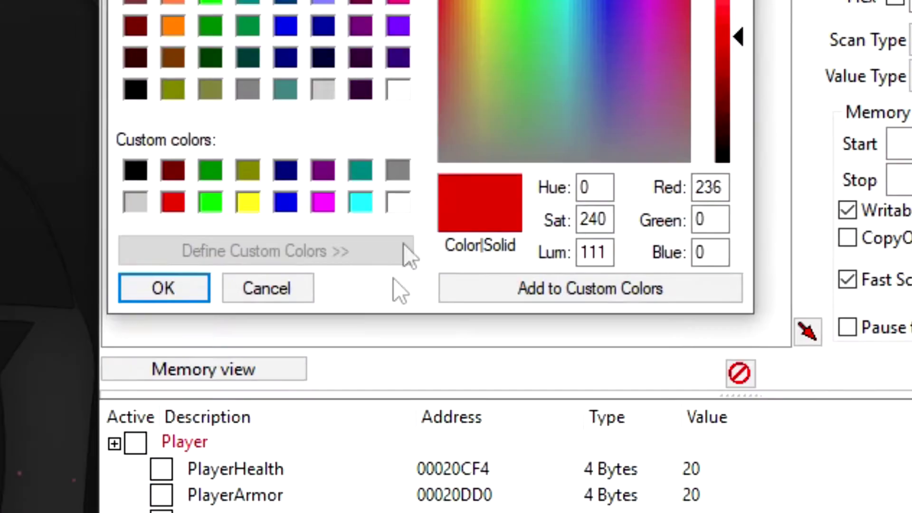
click(523, 164)
click(529, 149)
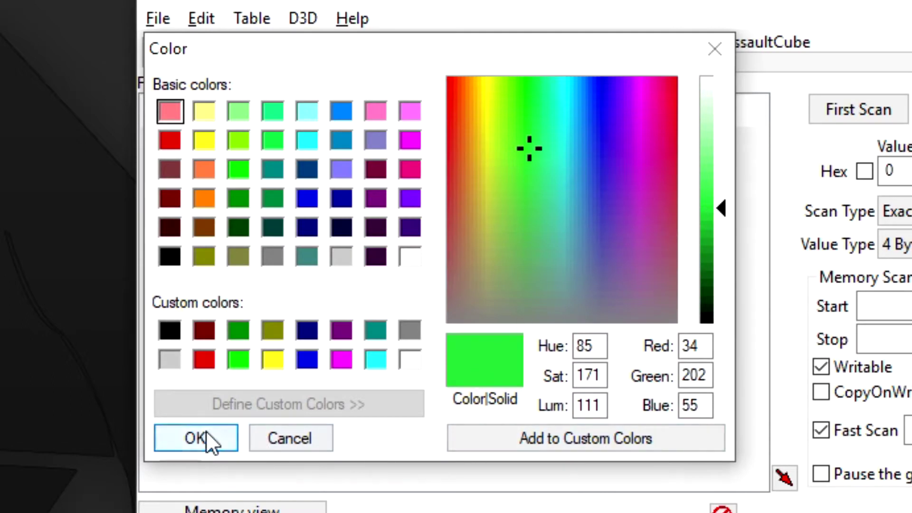
click(206, 430)
key(Down)
key(Down)
key(Down)
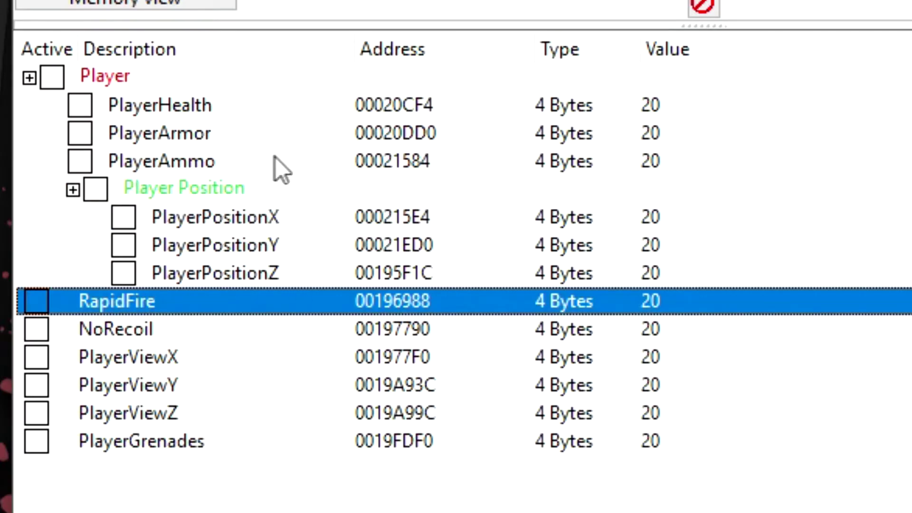